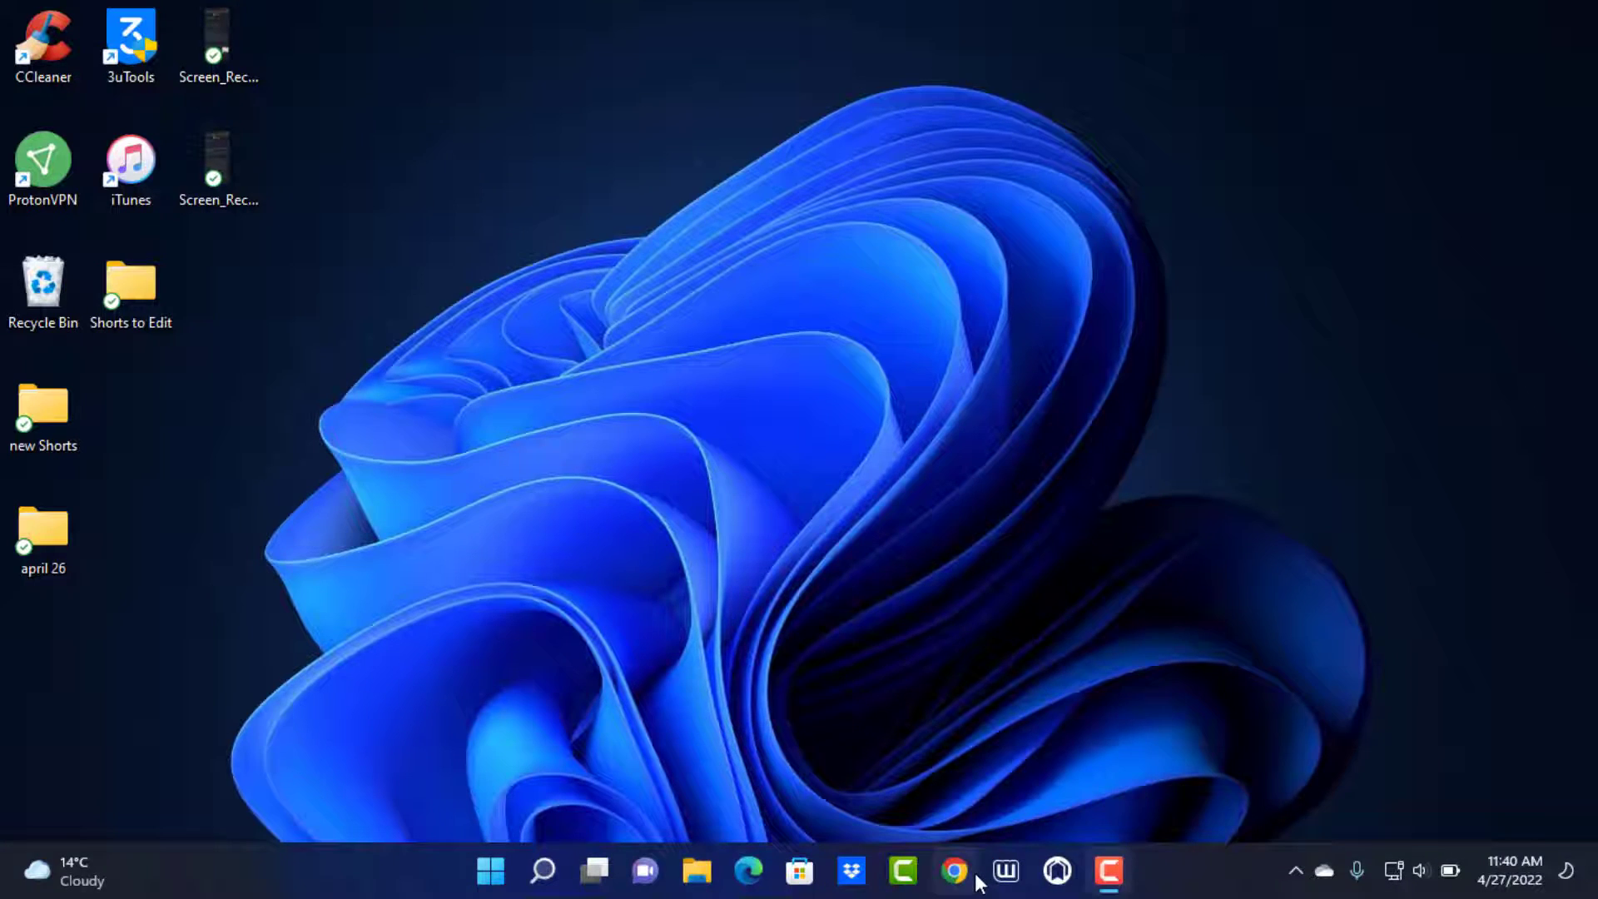
- Launch Chrome and load the Tubi website by entering 'tubi' in the address bar
left_click(955, 871)
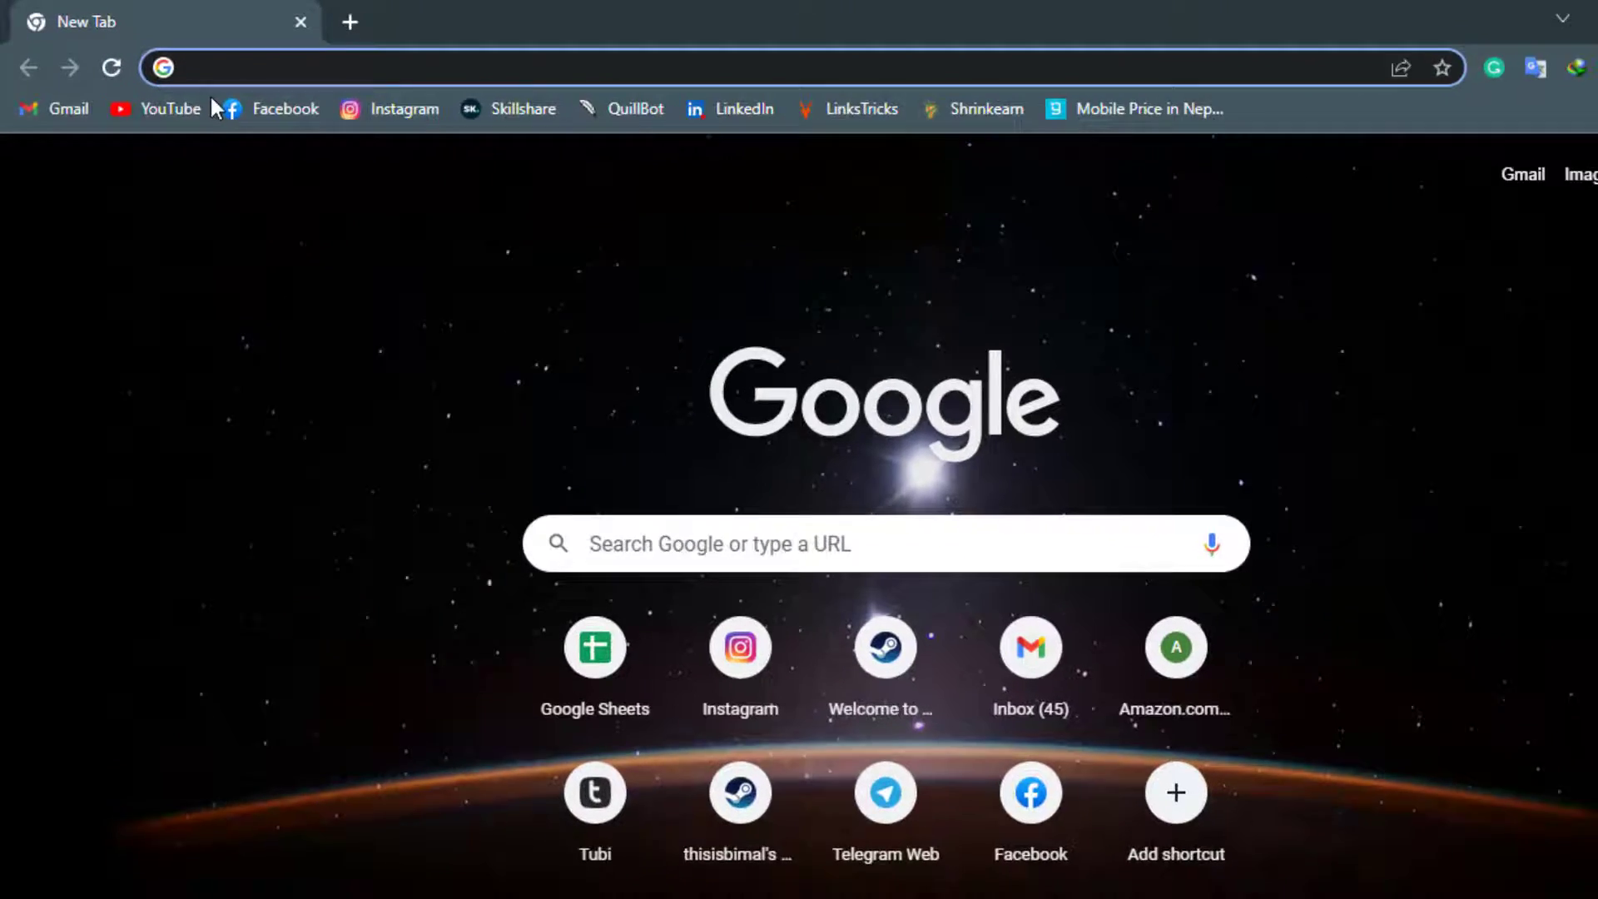
left_click(200, 70)
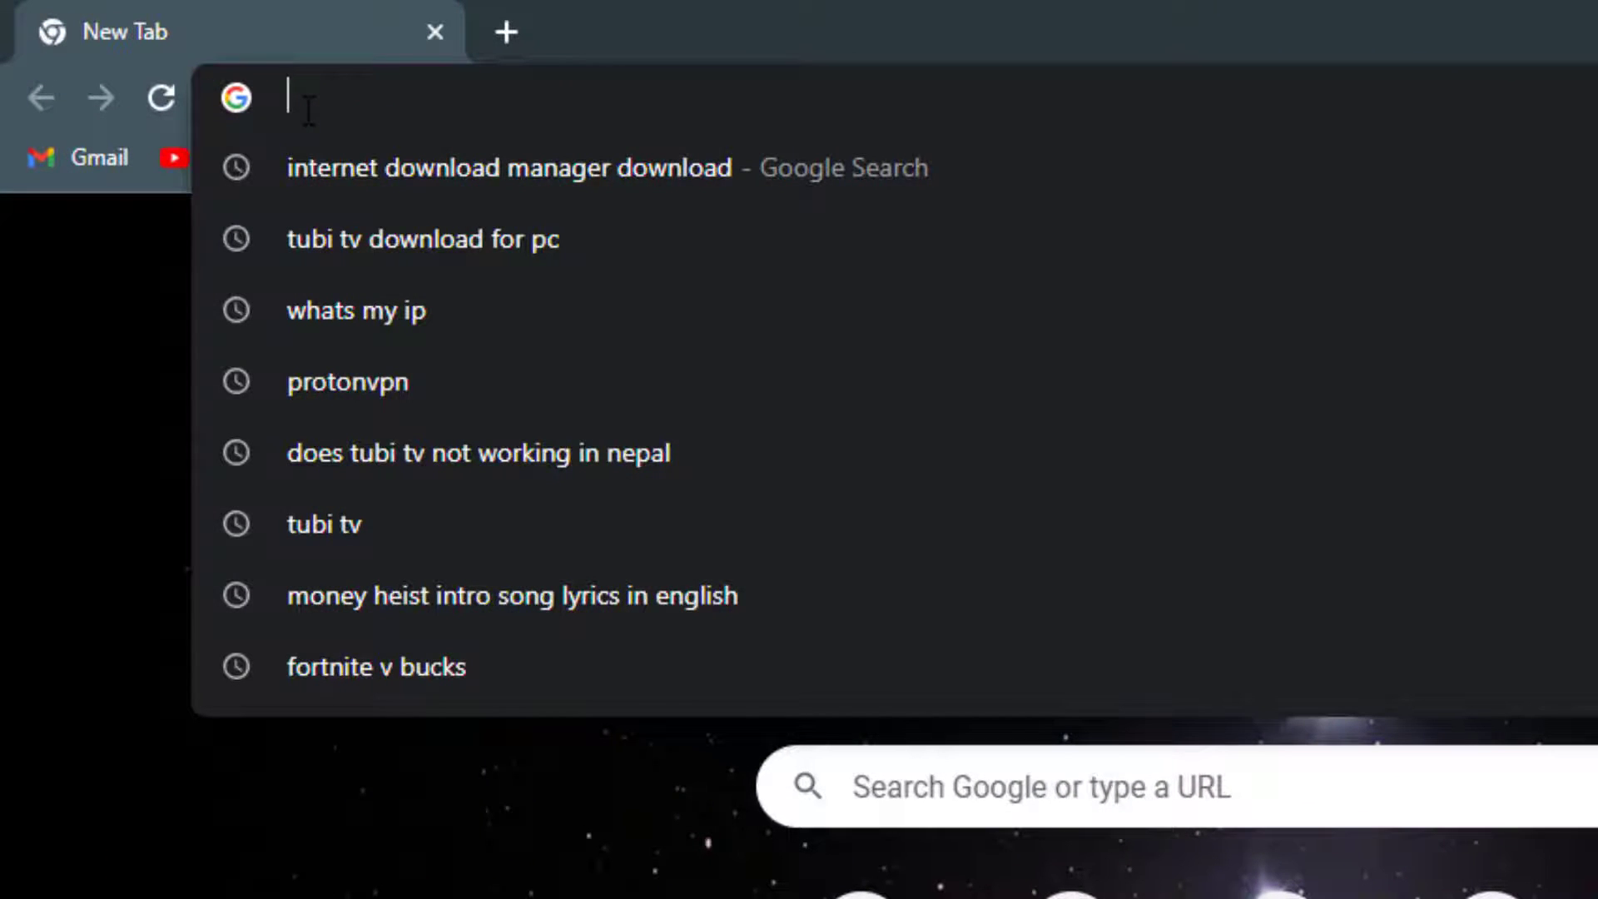
type("tubi")
key("Return")
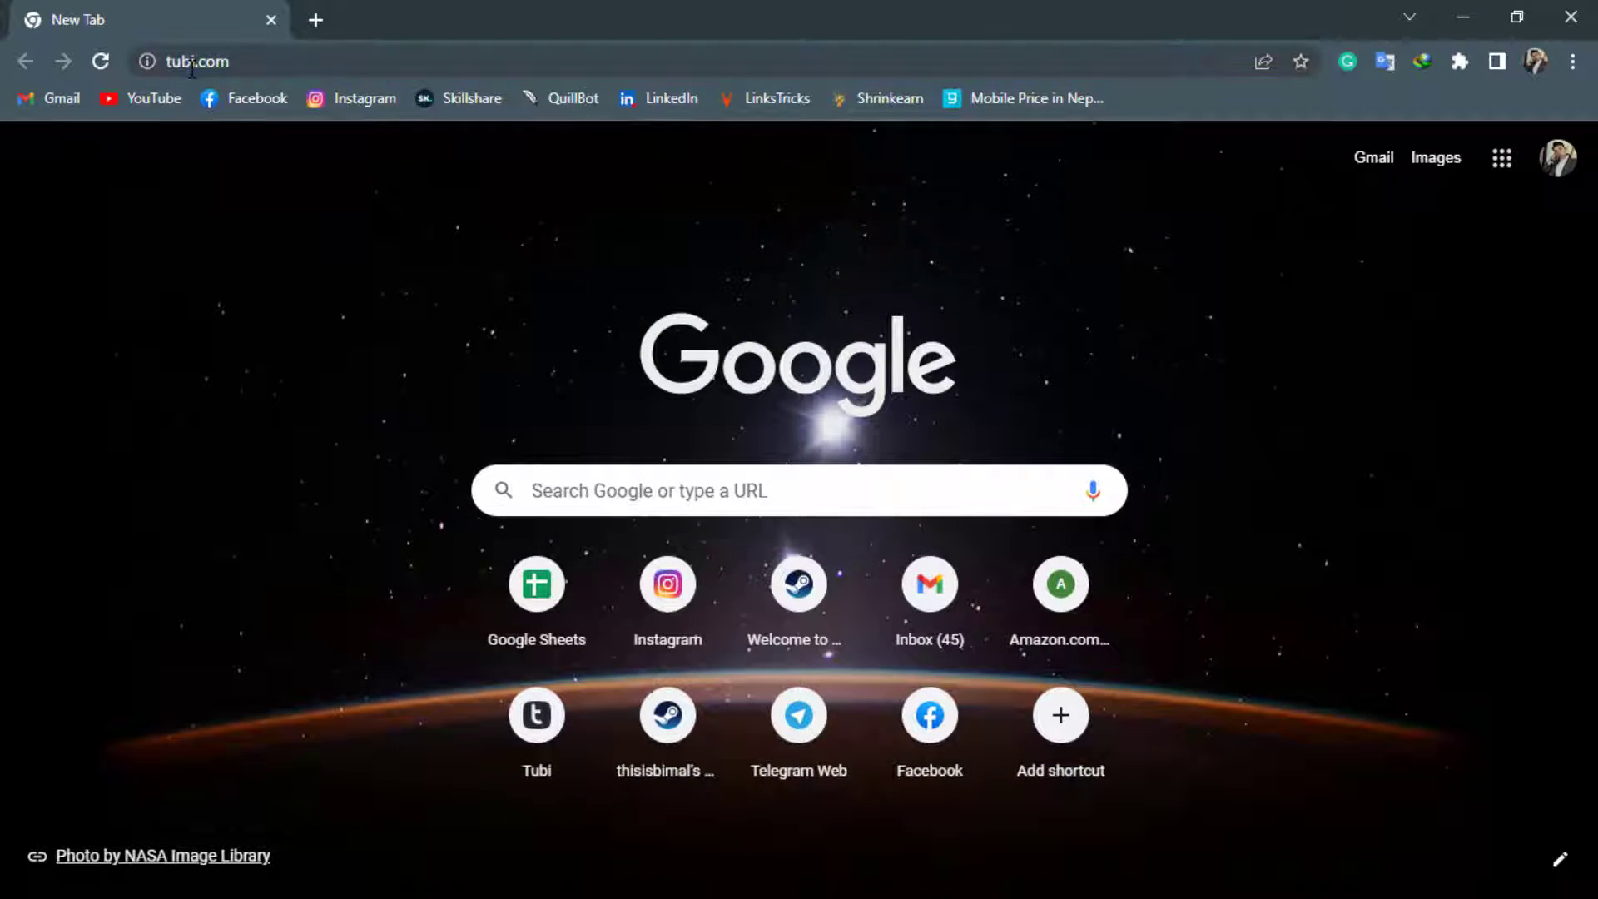
left_click(248, 63)
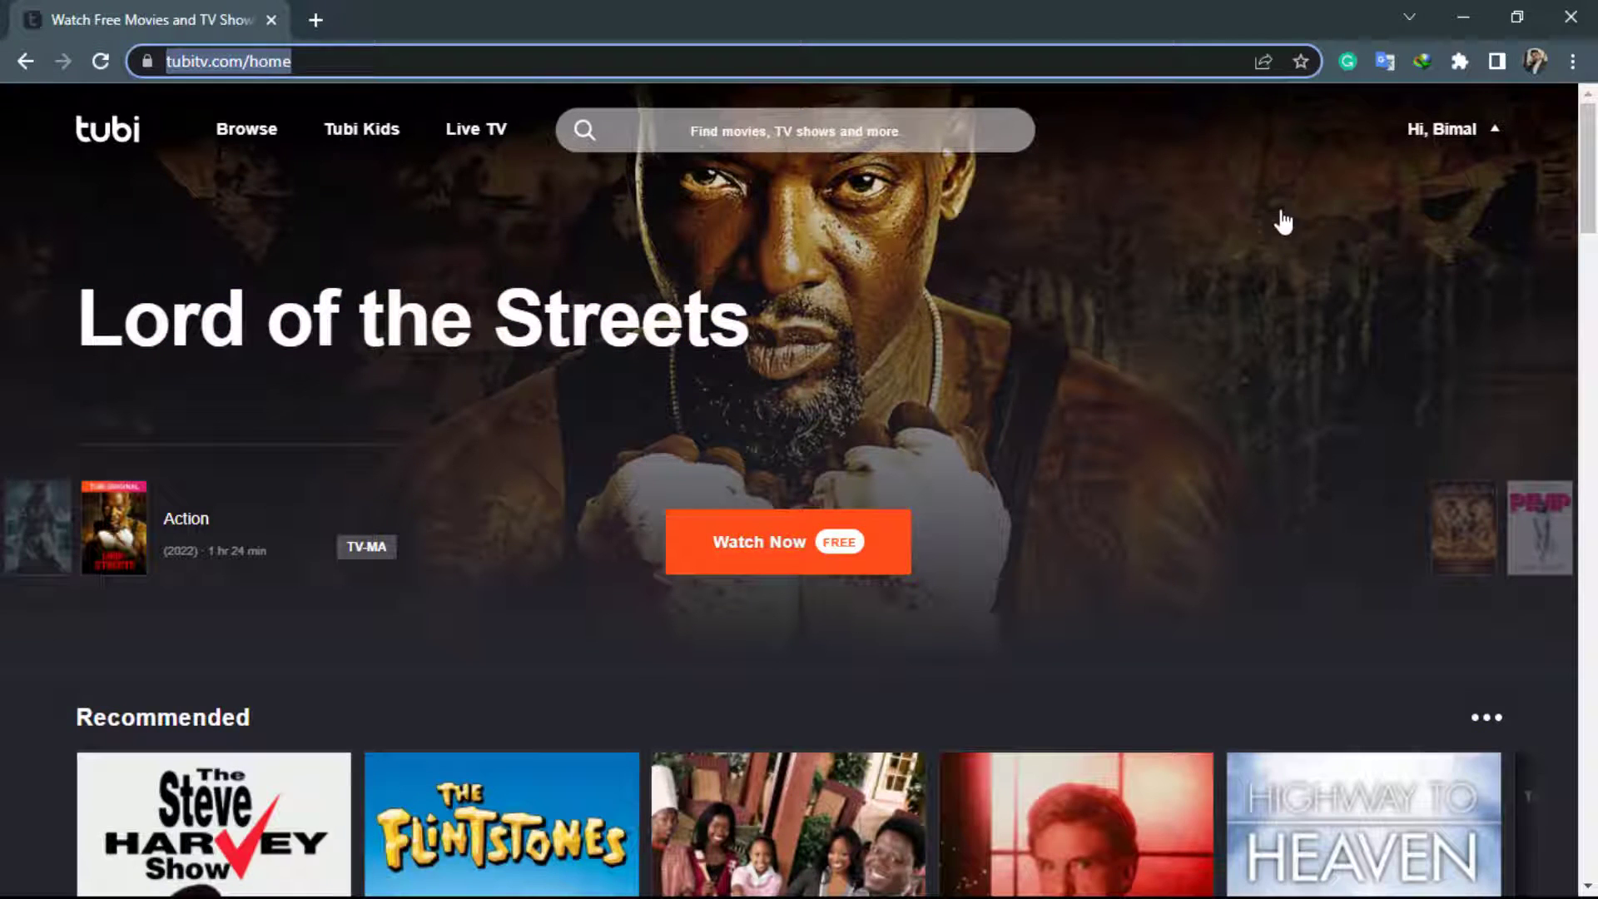
- Open Account Settings from the 'Hi, name' account menu at the top right
left_click(1331, 134)
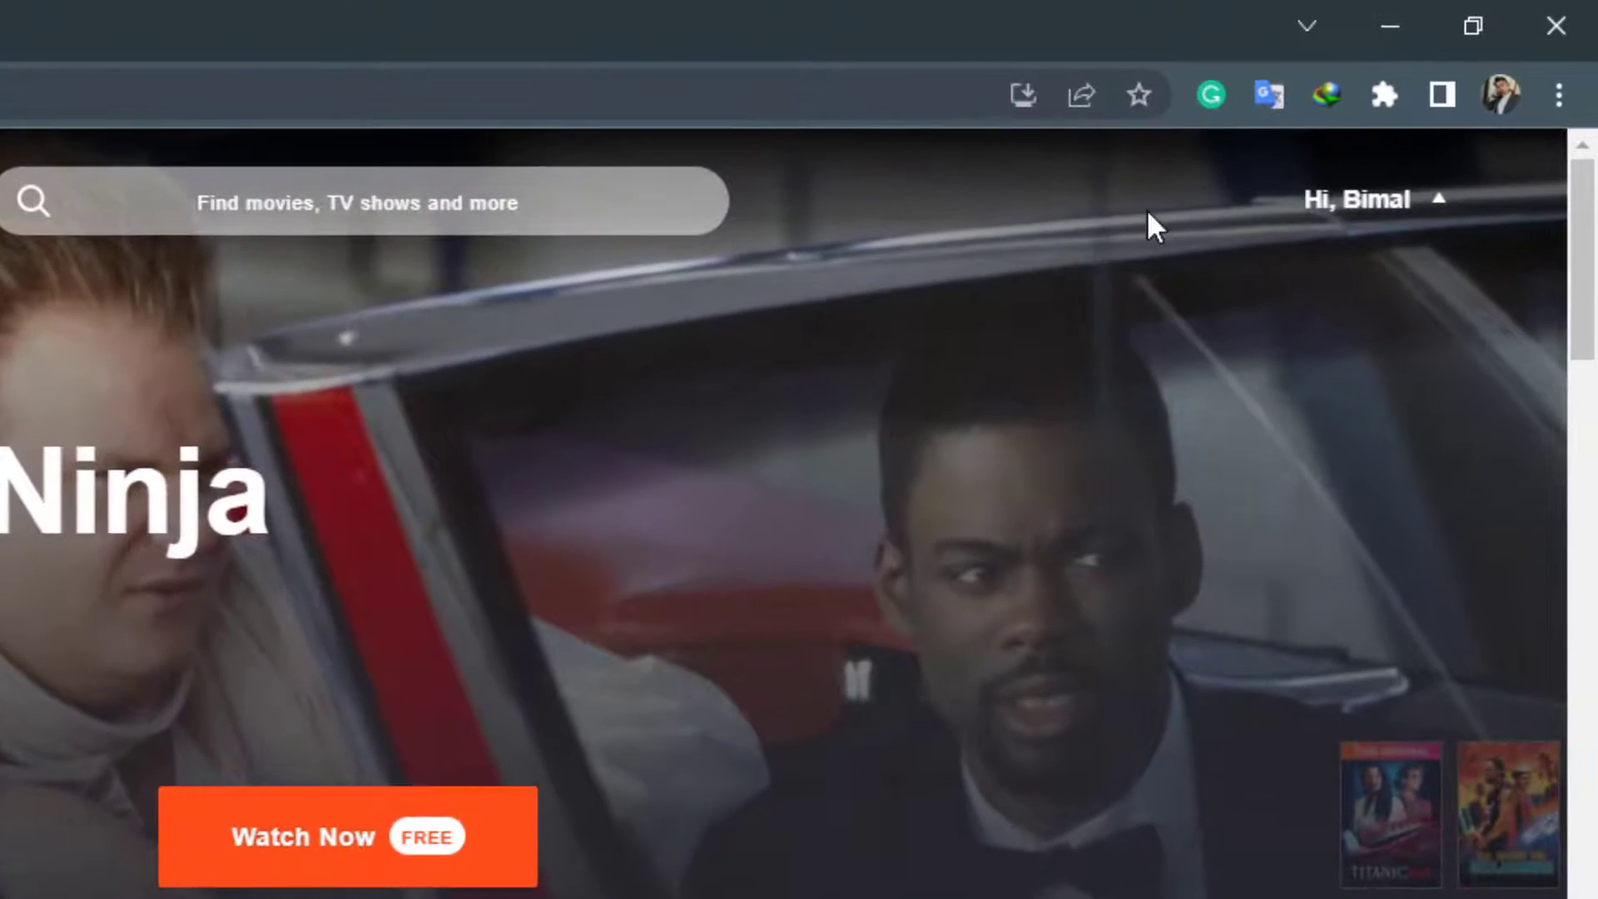
left_click(1352, 203)
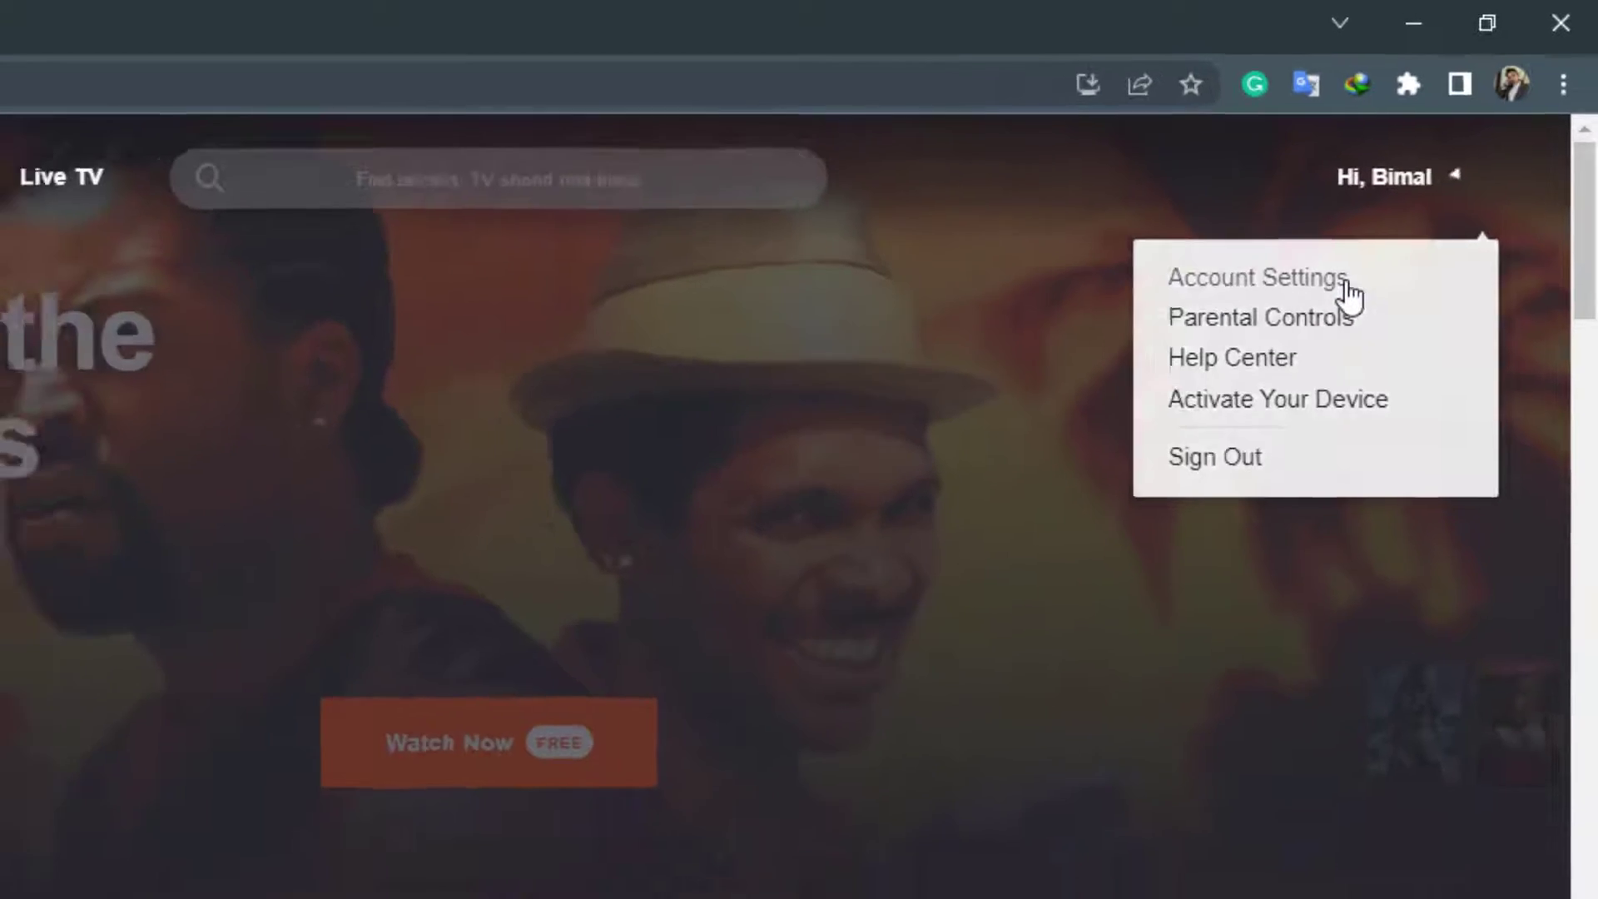
left_click(1319, 326)
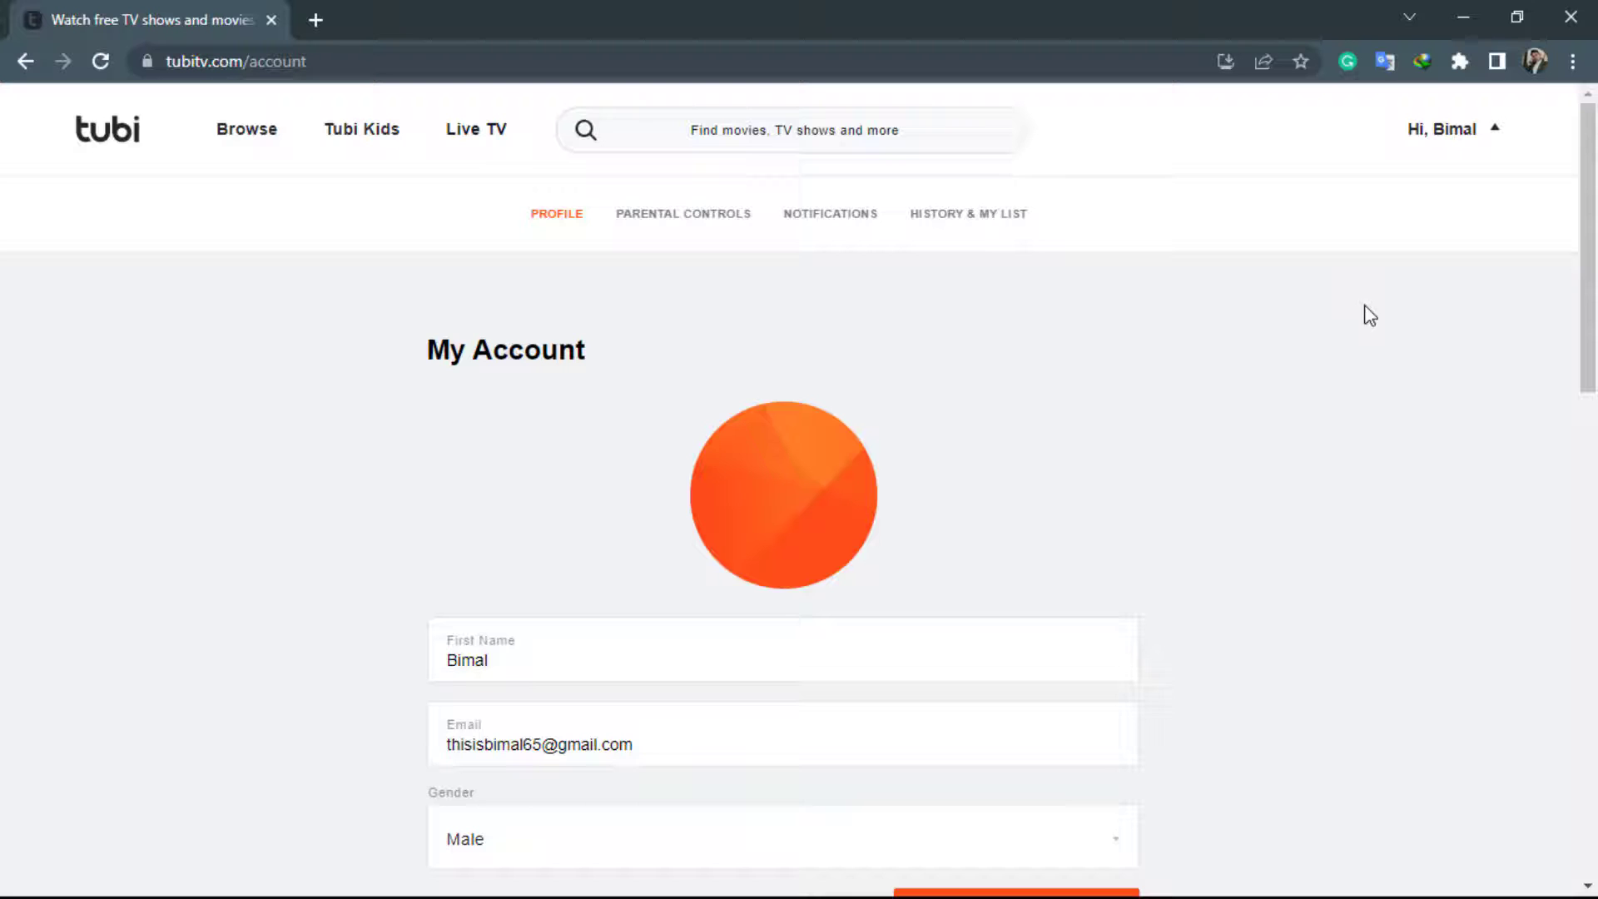
- Scroll down My Account and expand the DELETE MY ACCOUNT section to read its warning
scroll(1345, 388, "down", 2)
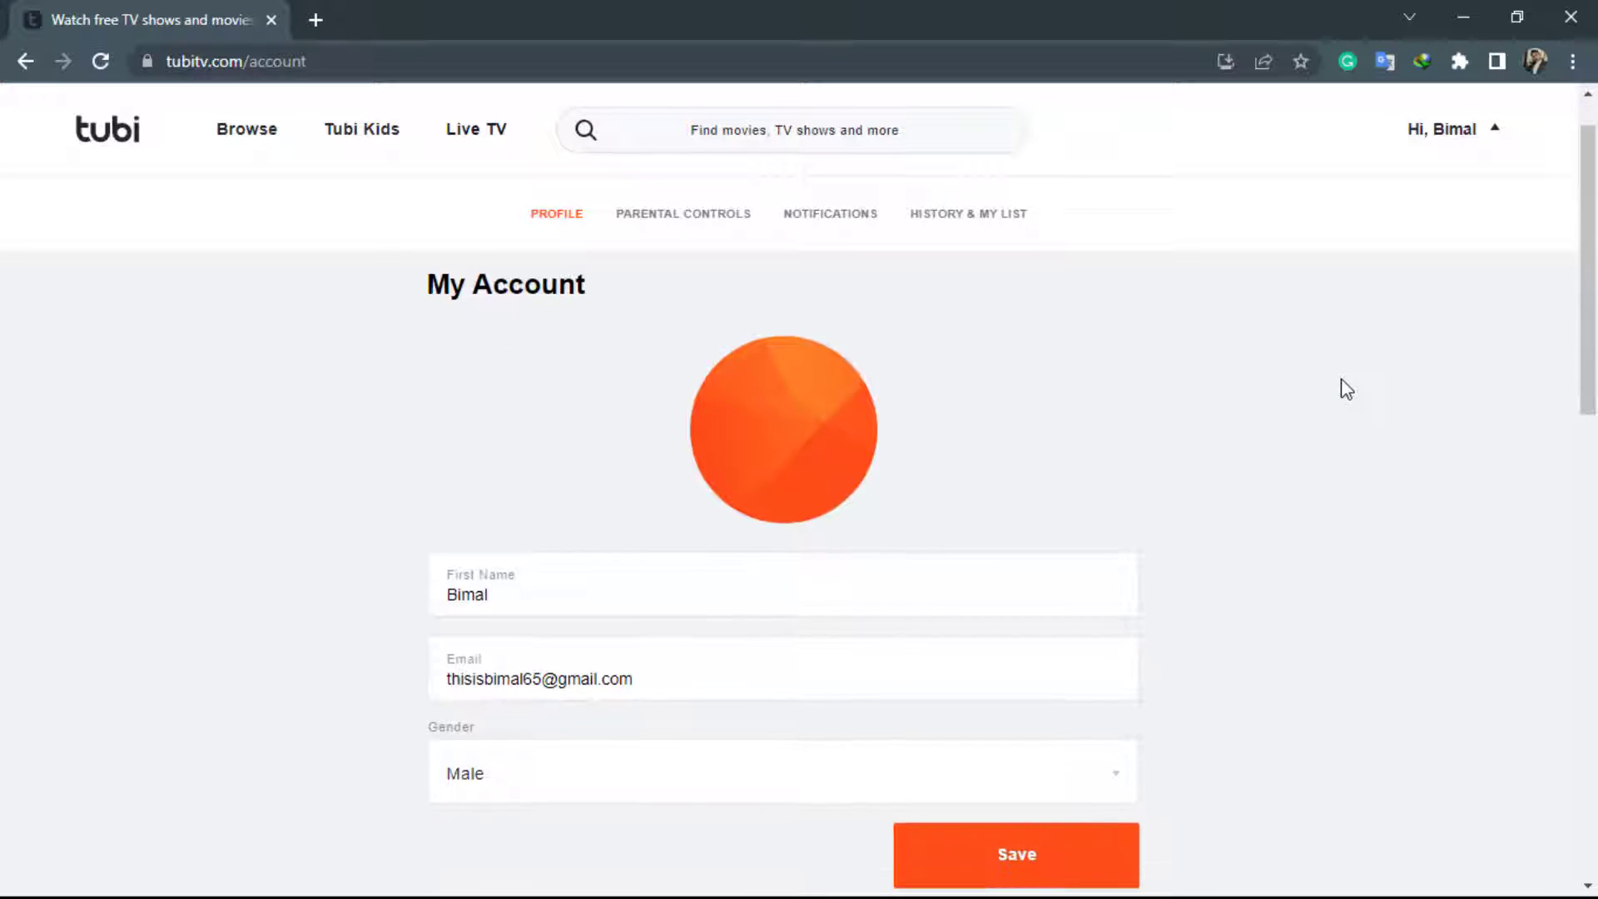
scroll(1345, 389, "down", 1)
scroll(1342, 386, "down", 3)
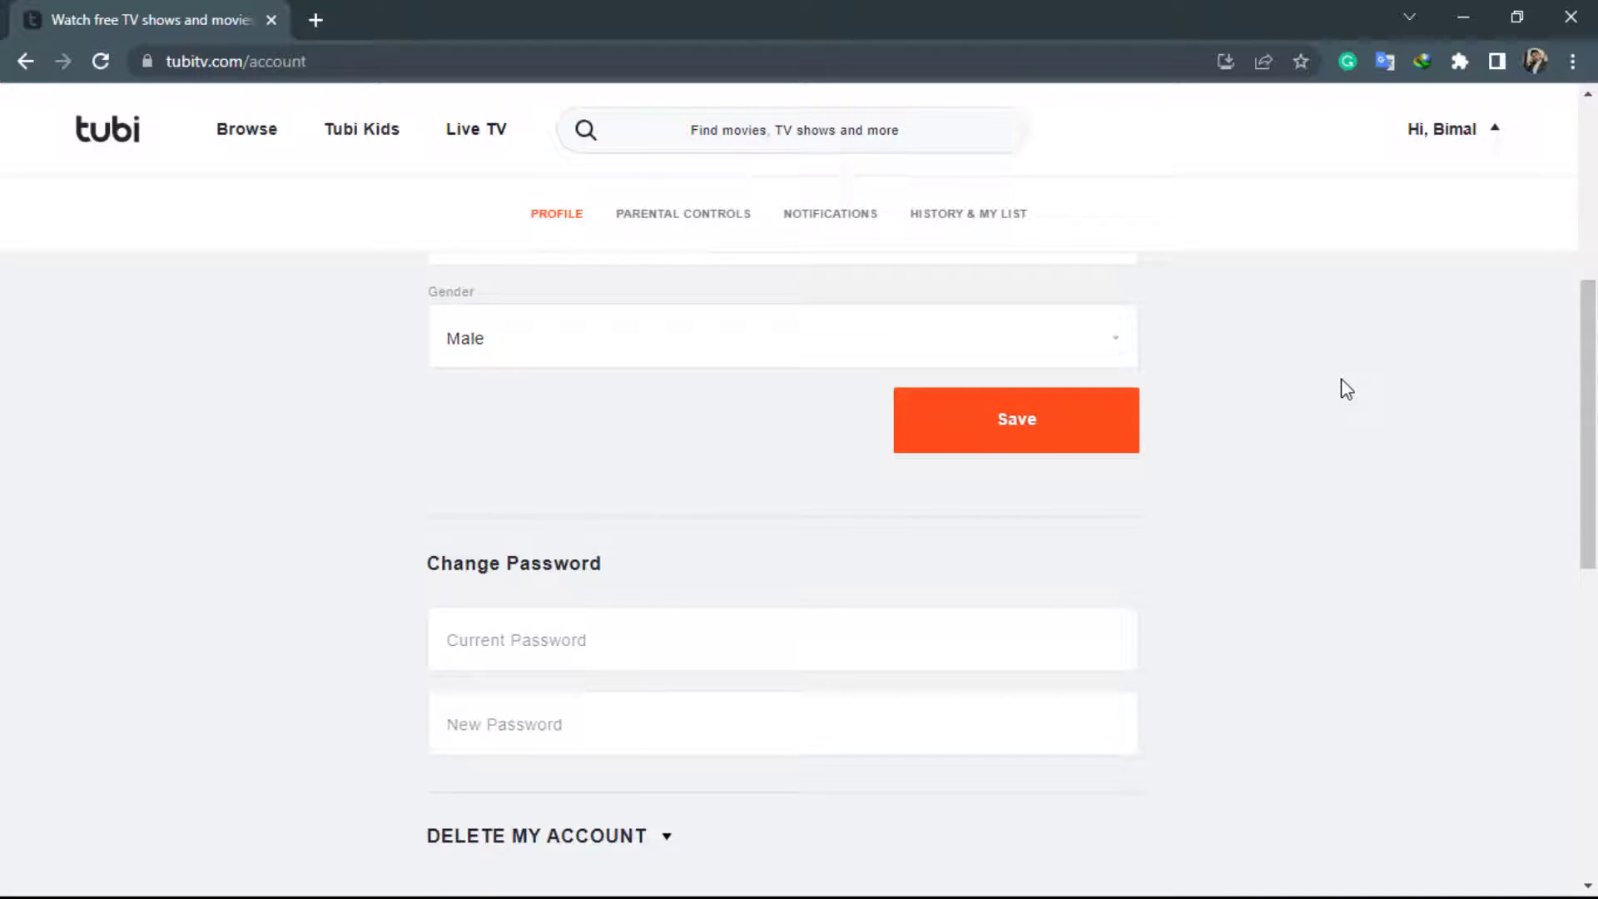
scroll(1341, 386, "down", 3)
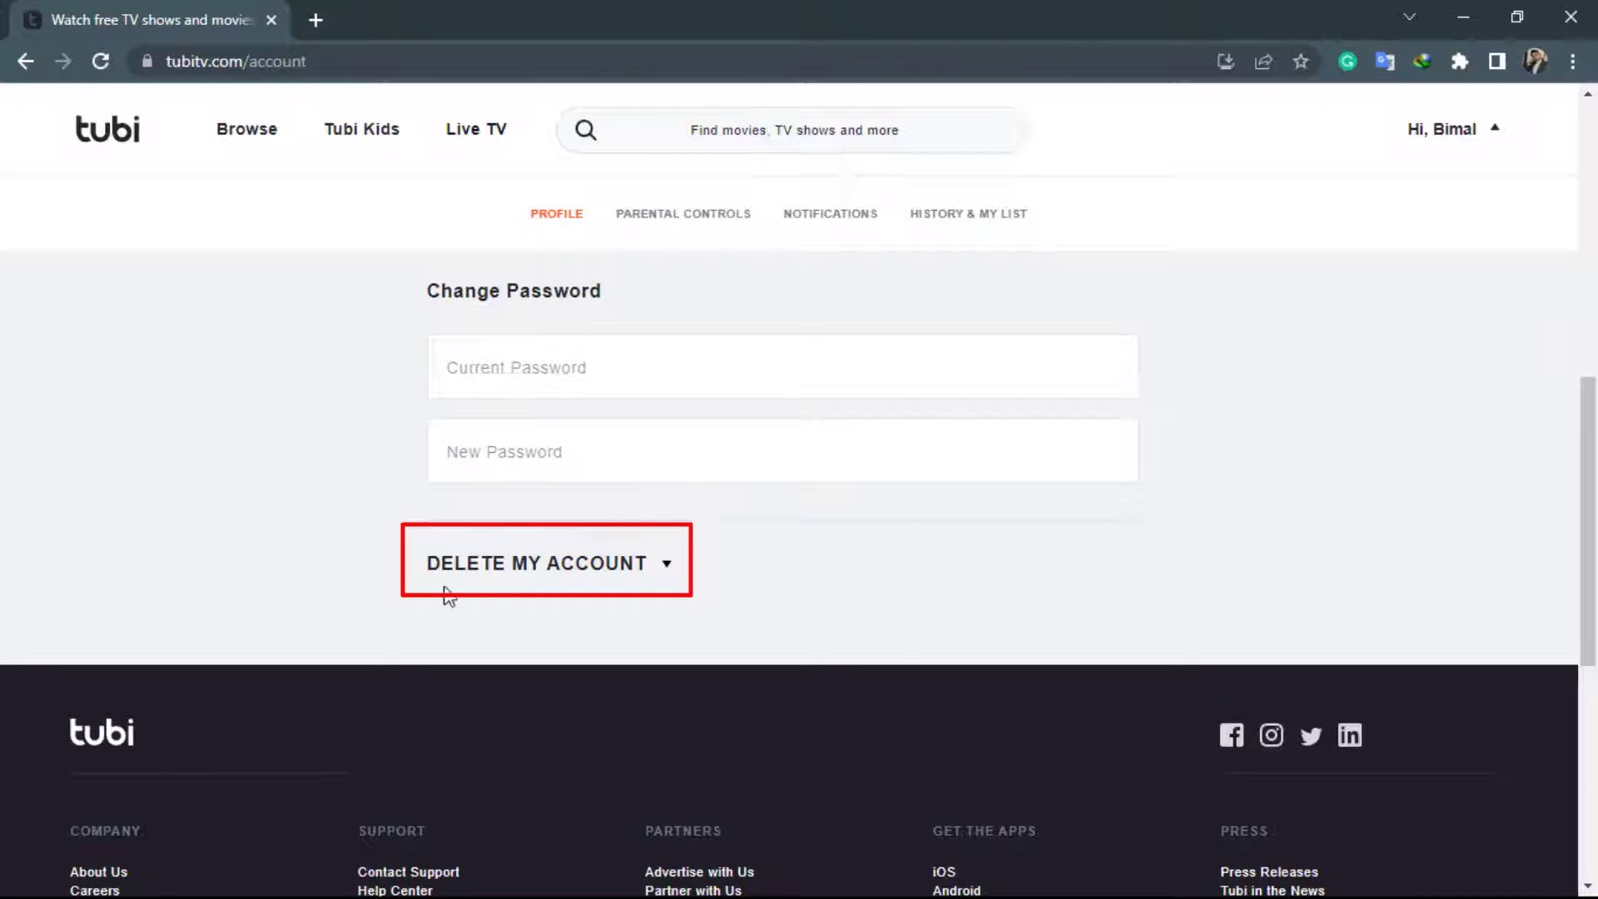
left_click(560, 572)
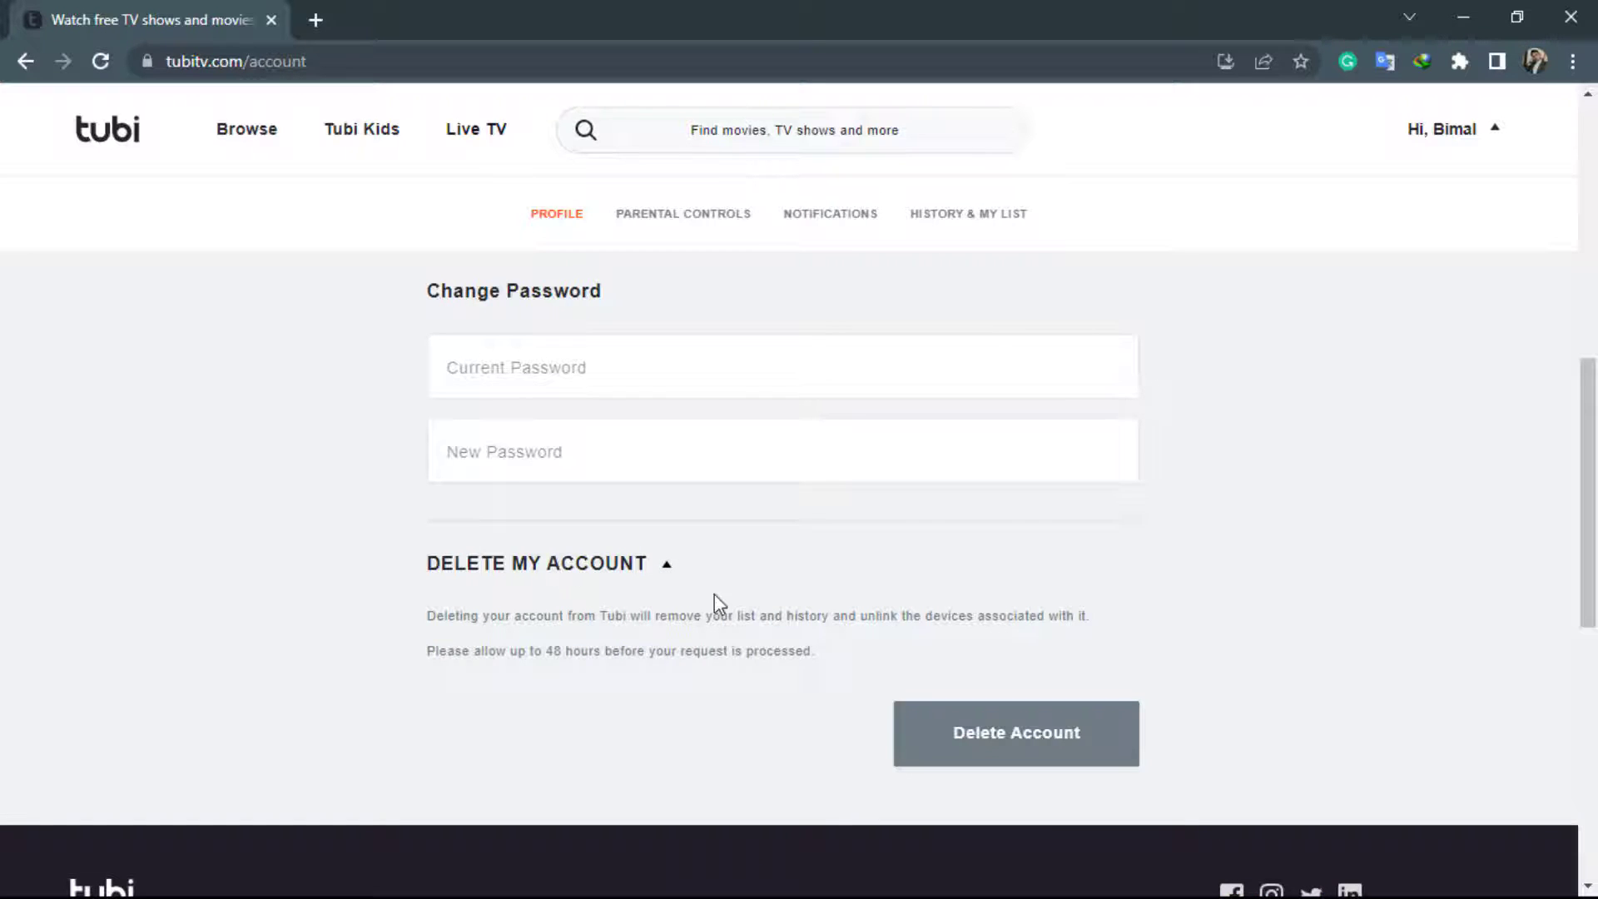
scroll(713, 594, "down", 1)
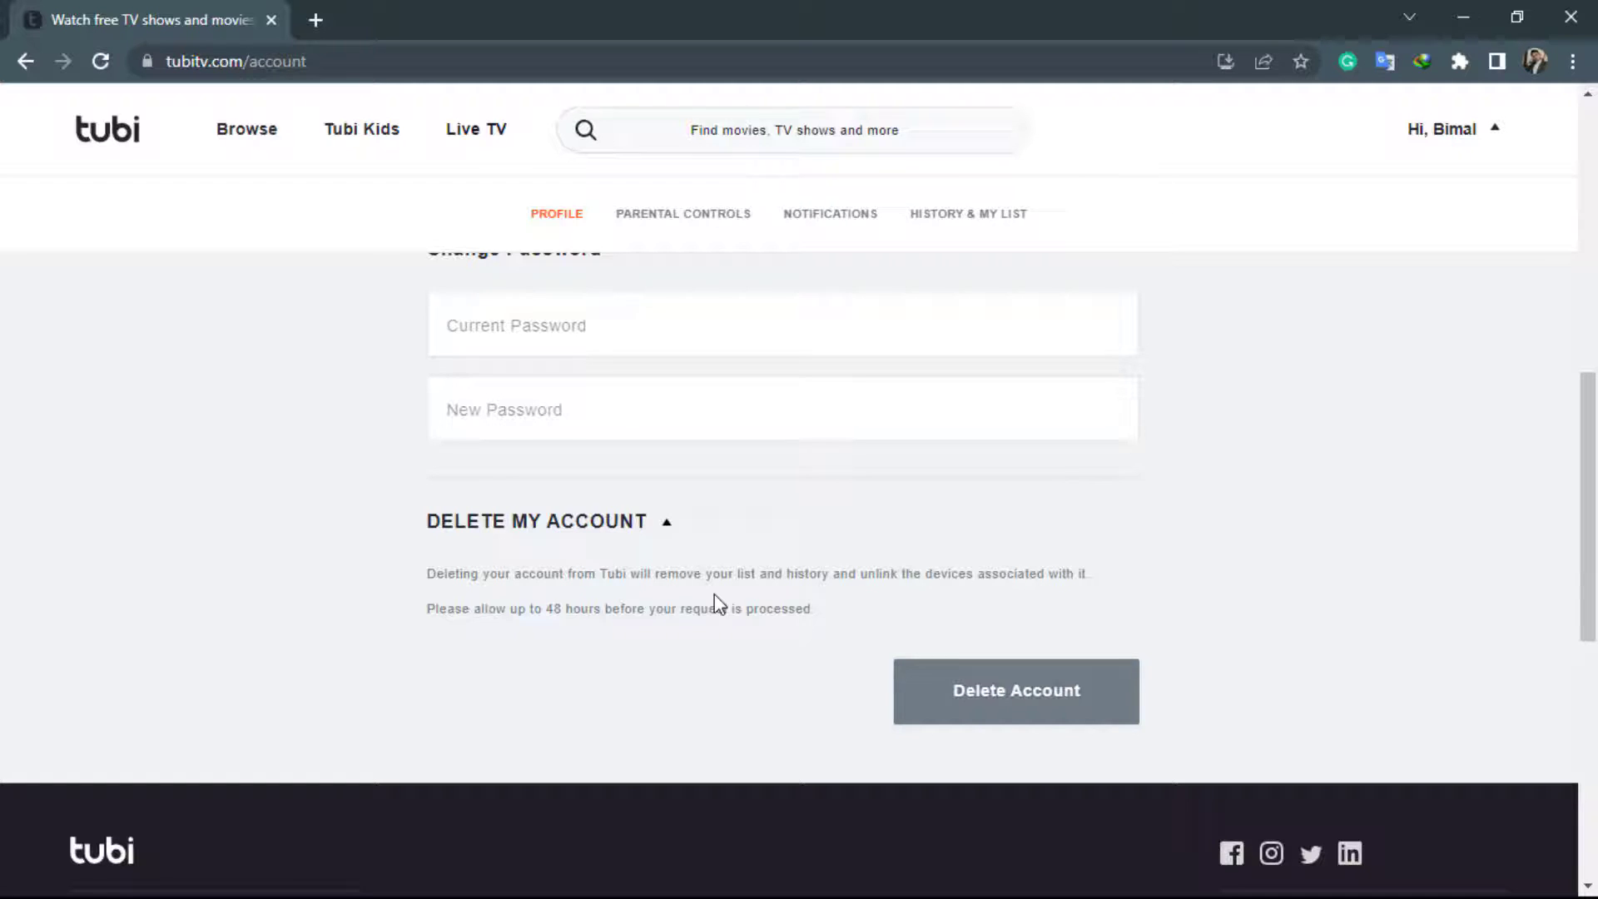
- Begin account deletion and skip the 'We are sorry to see you go!' feedback survey
left_click(1029, 714)
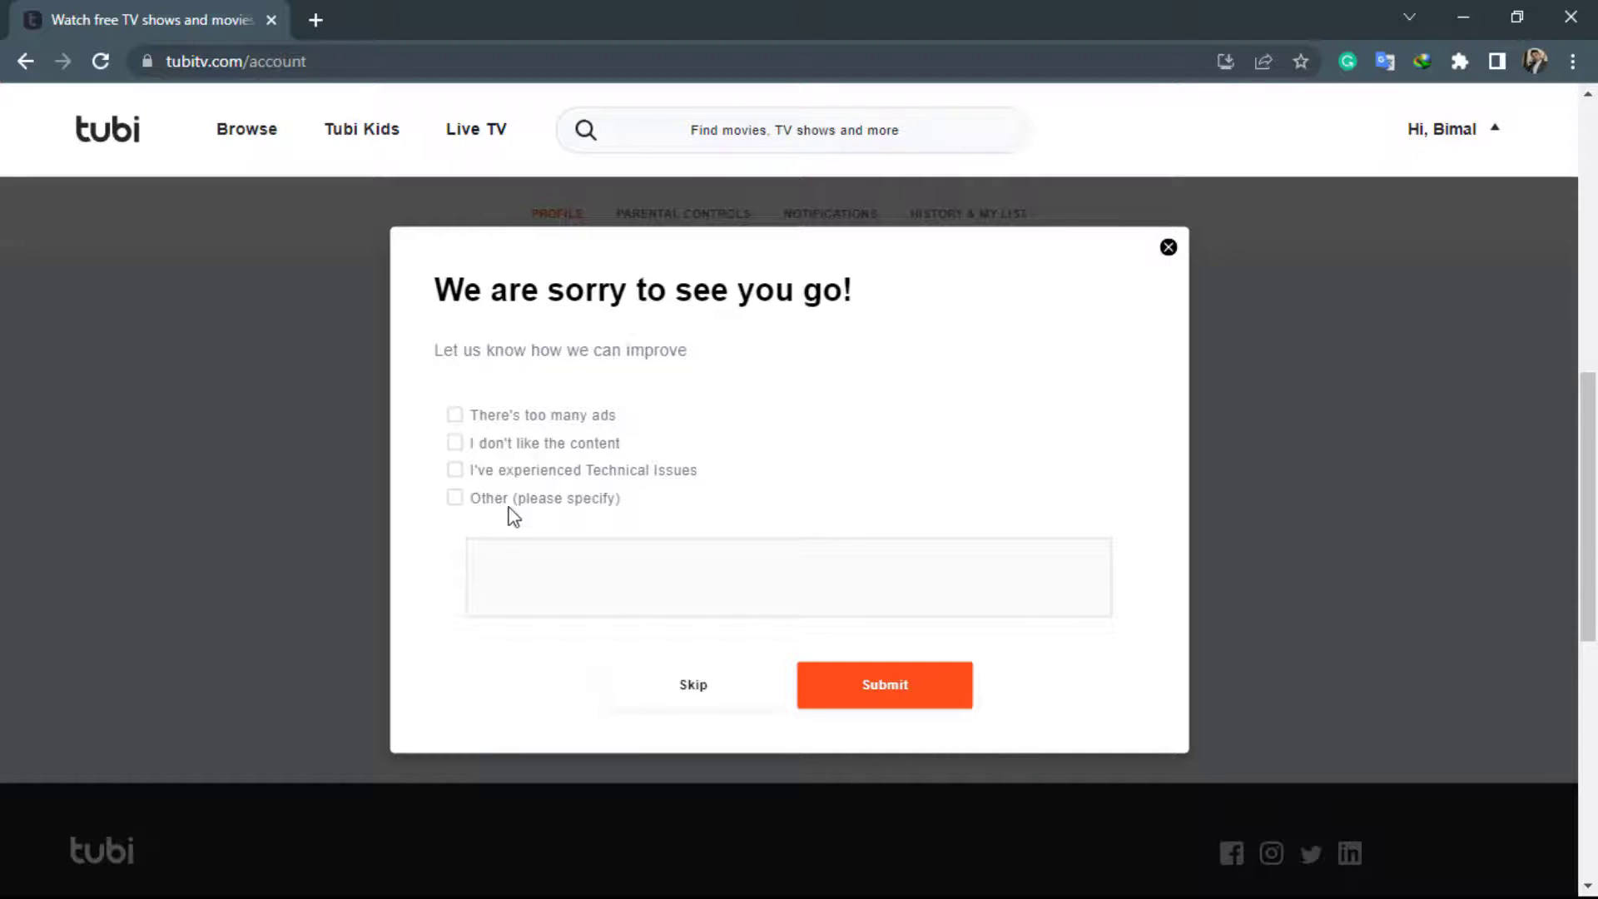
left_click(704, 698)
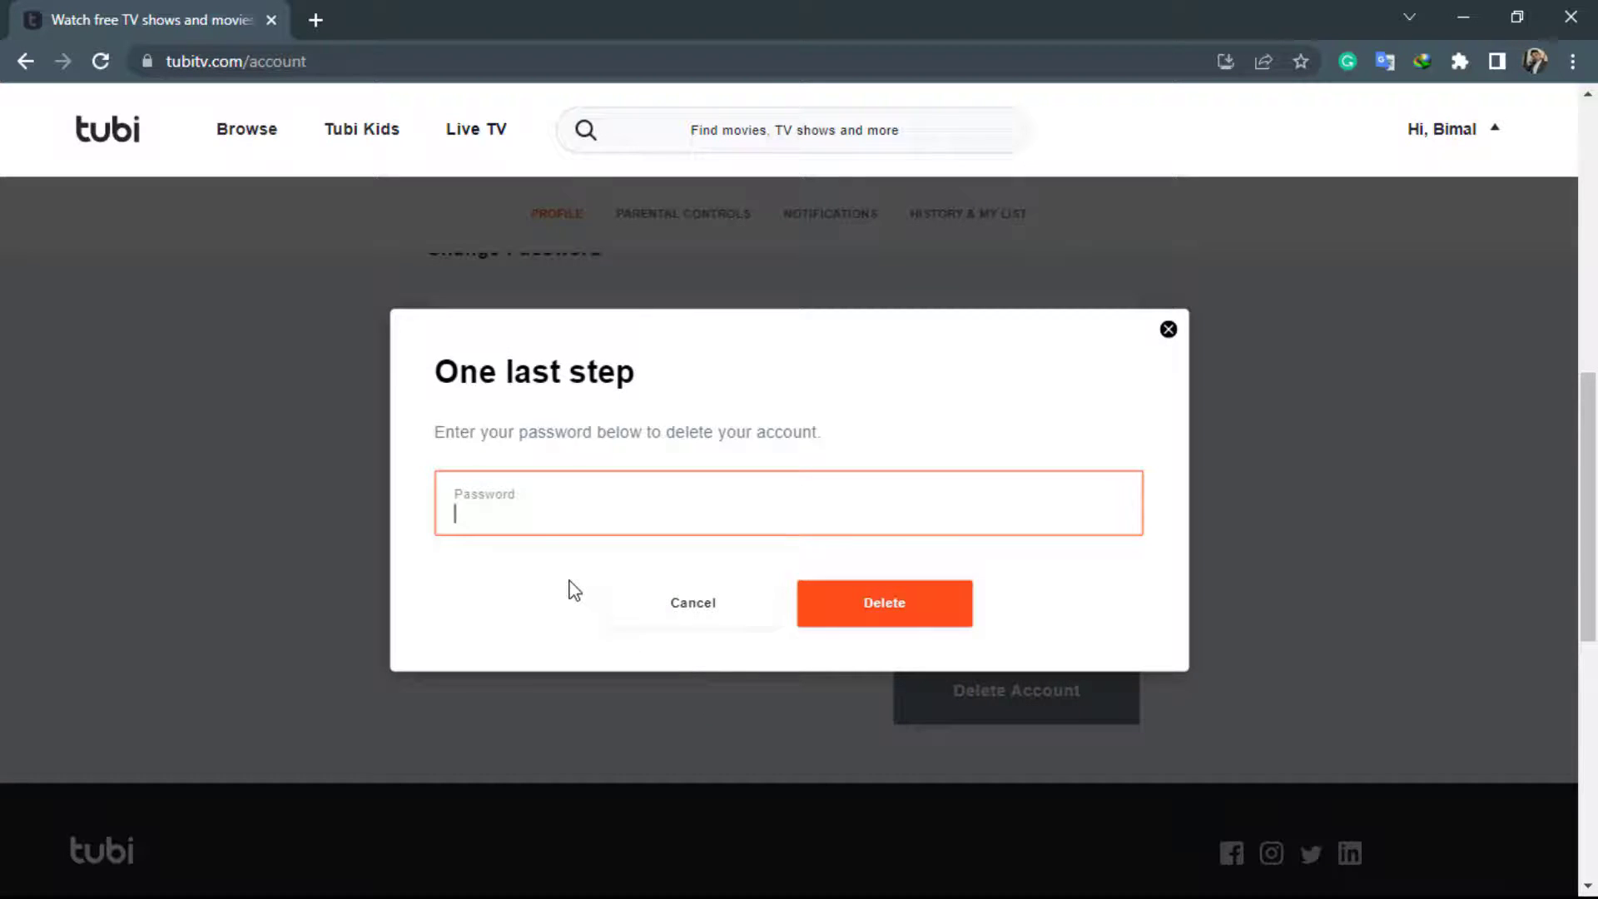
- Enter the account password and confirm deletion with the orange Delete button
left_click(568, 520)
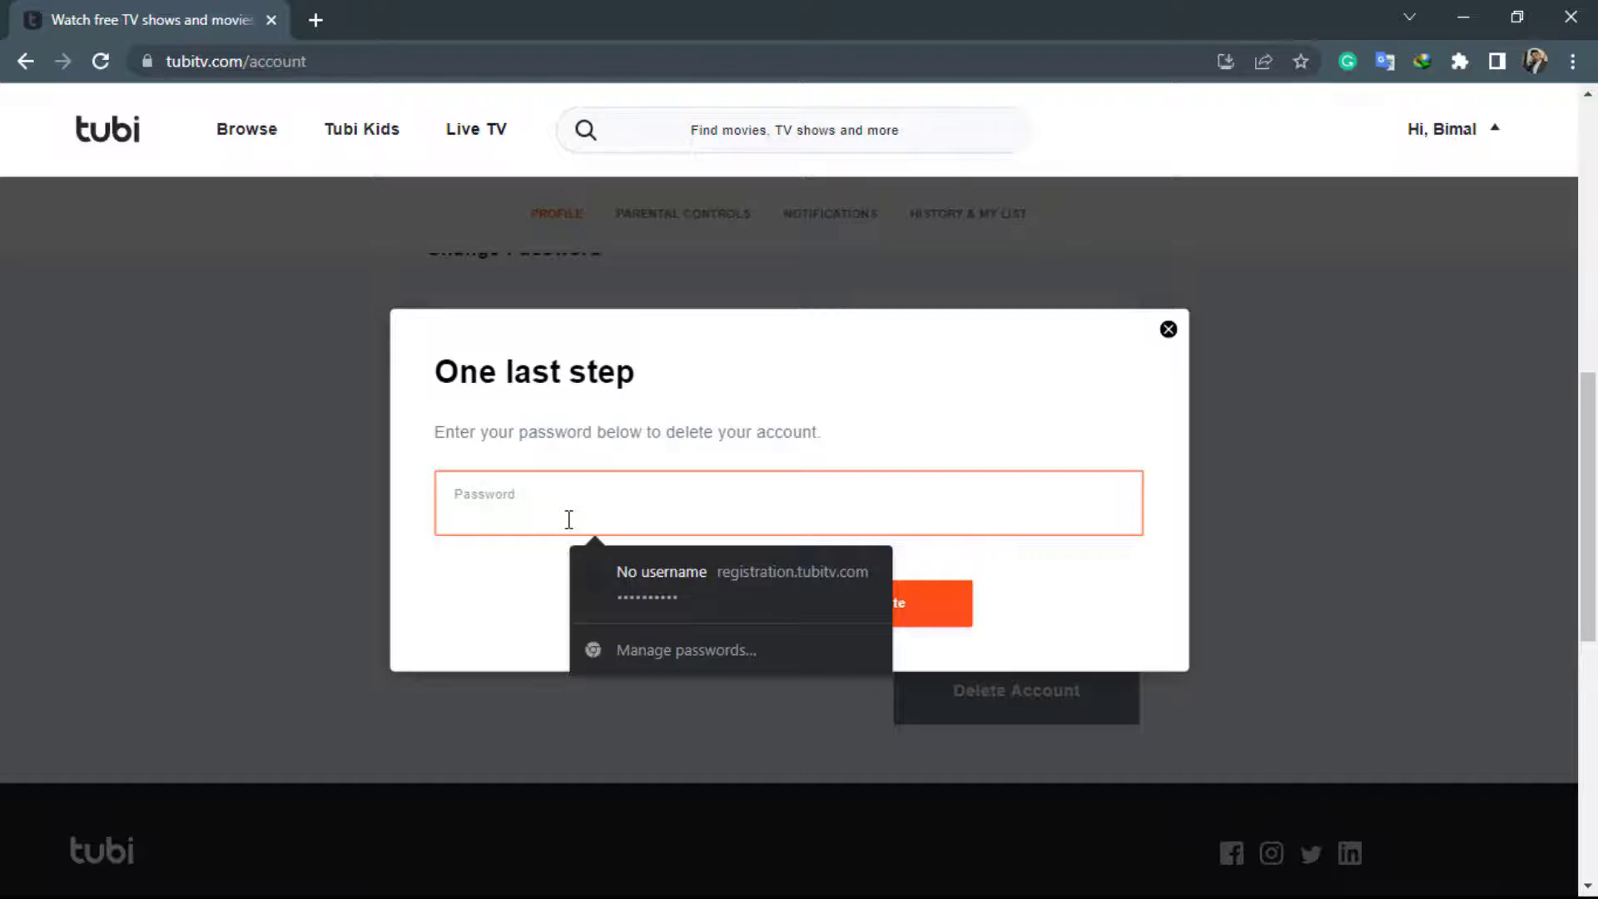
type("****")
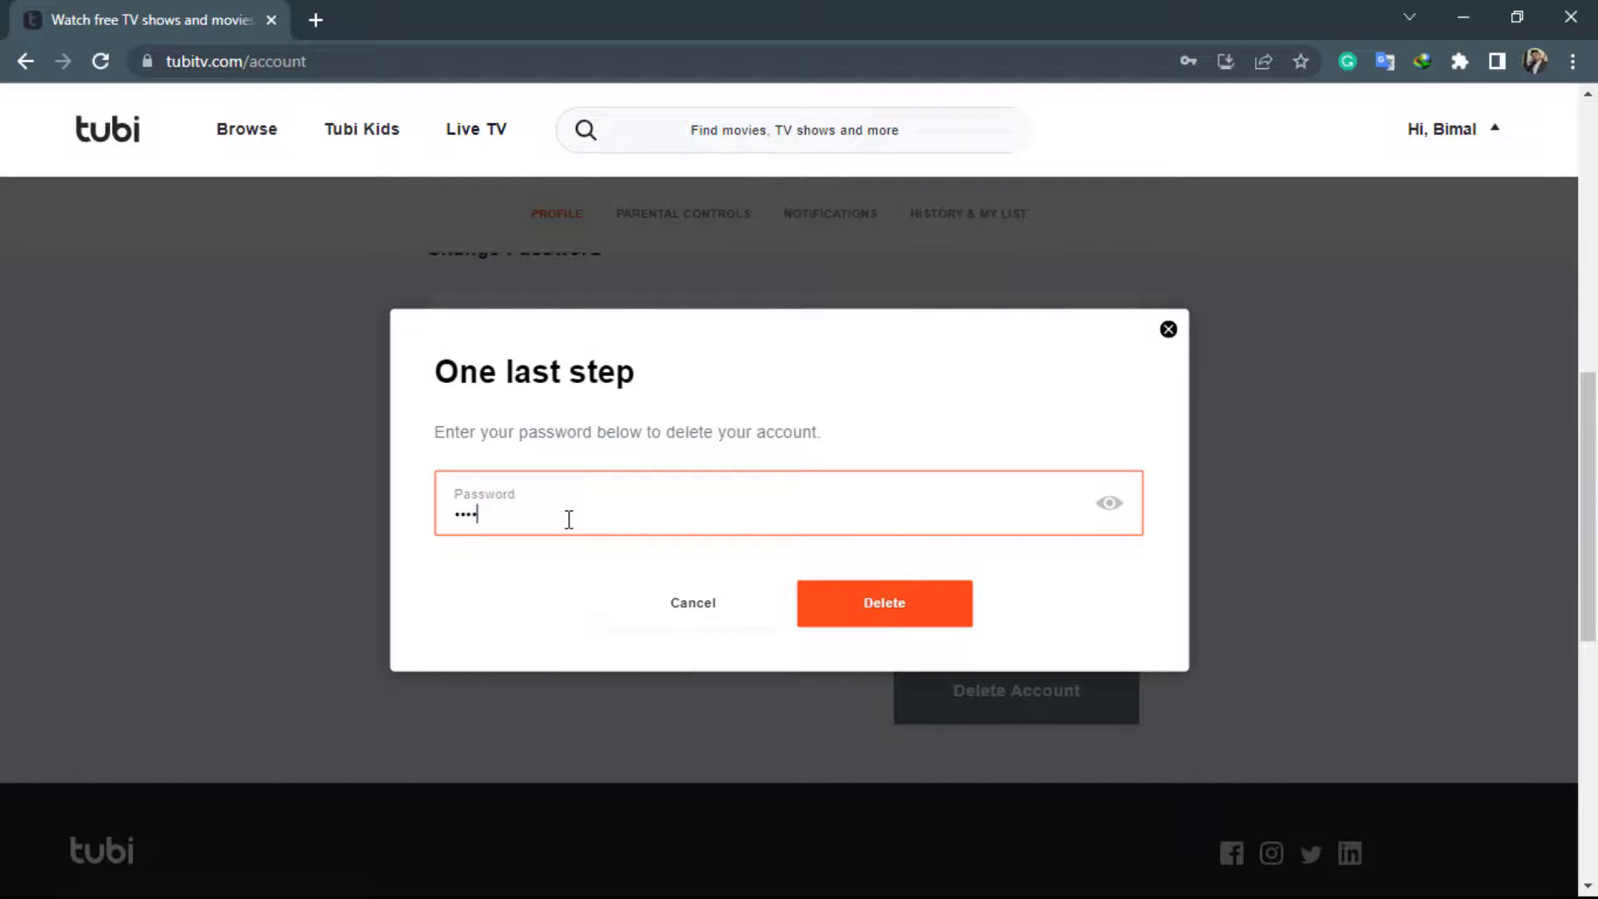
type("*******")
key("ctrl+a")
left_click(569, 519)
left_click(531, 597)
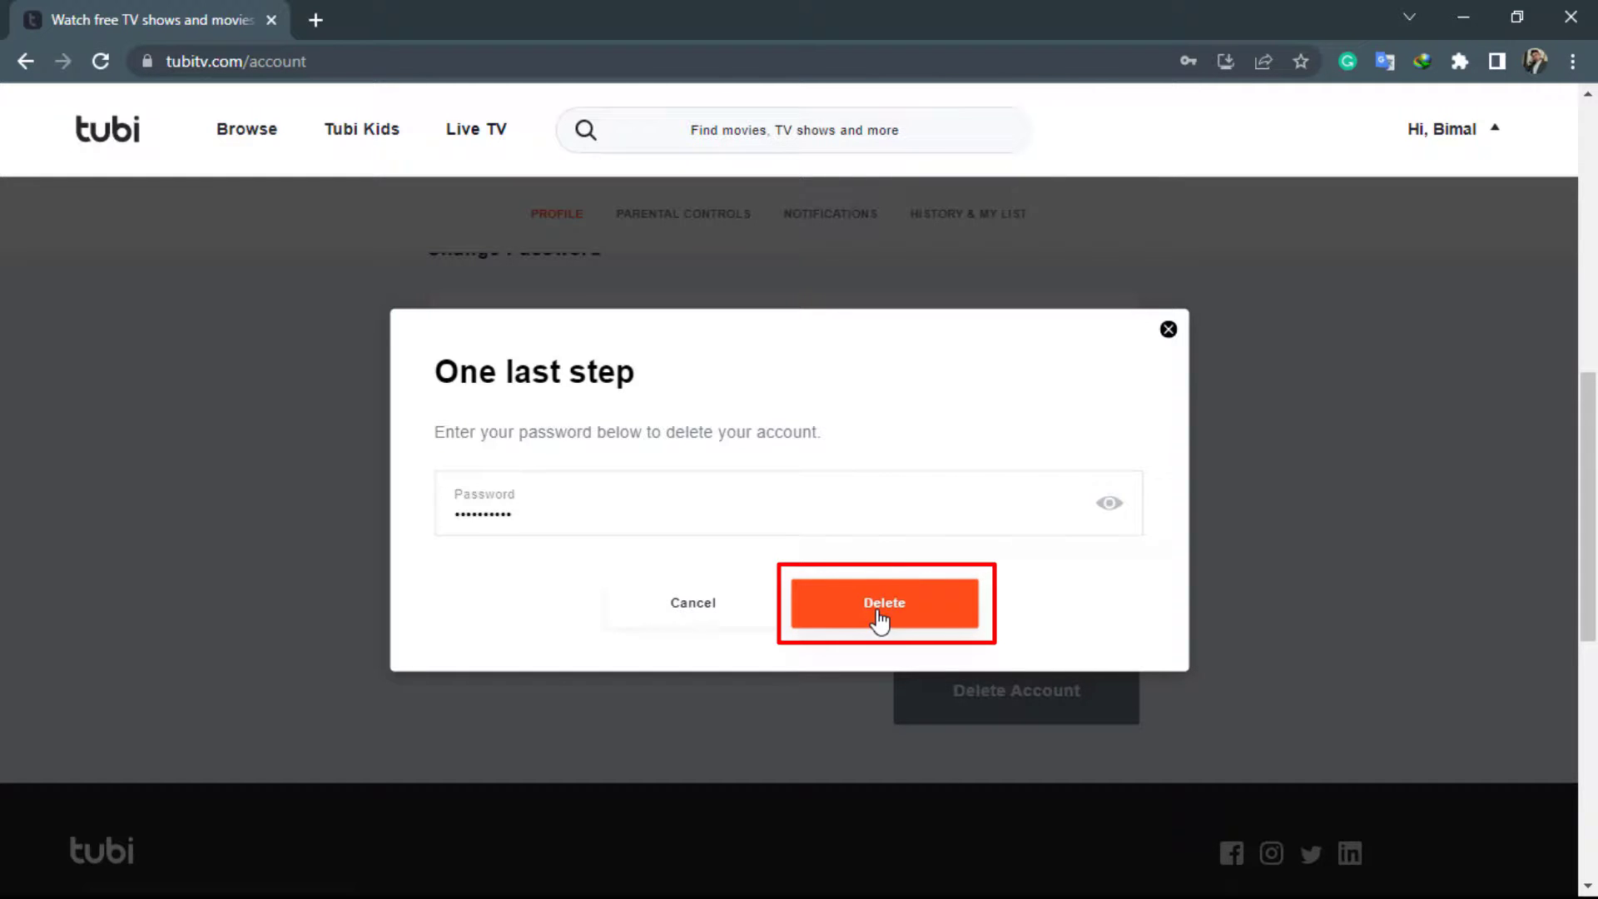
left_click(939, 626)
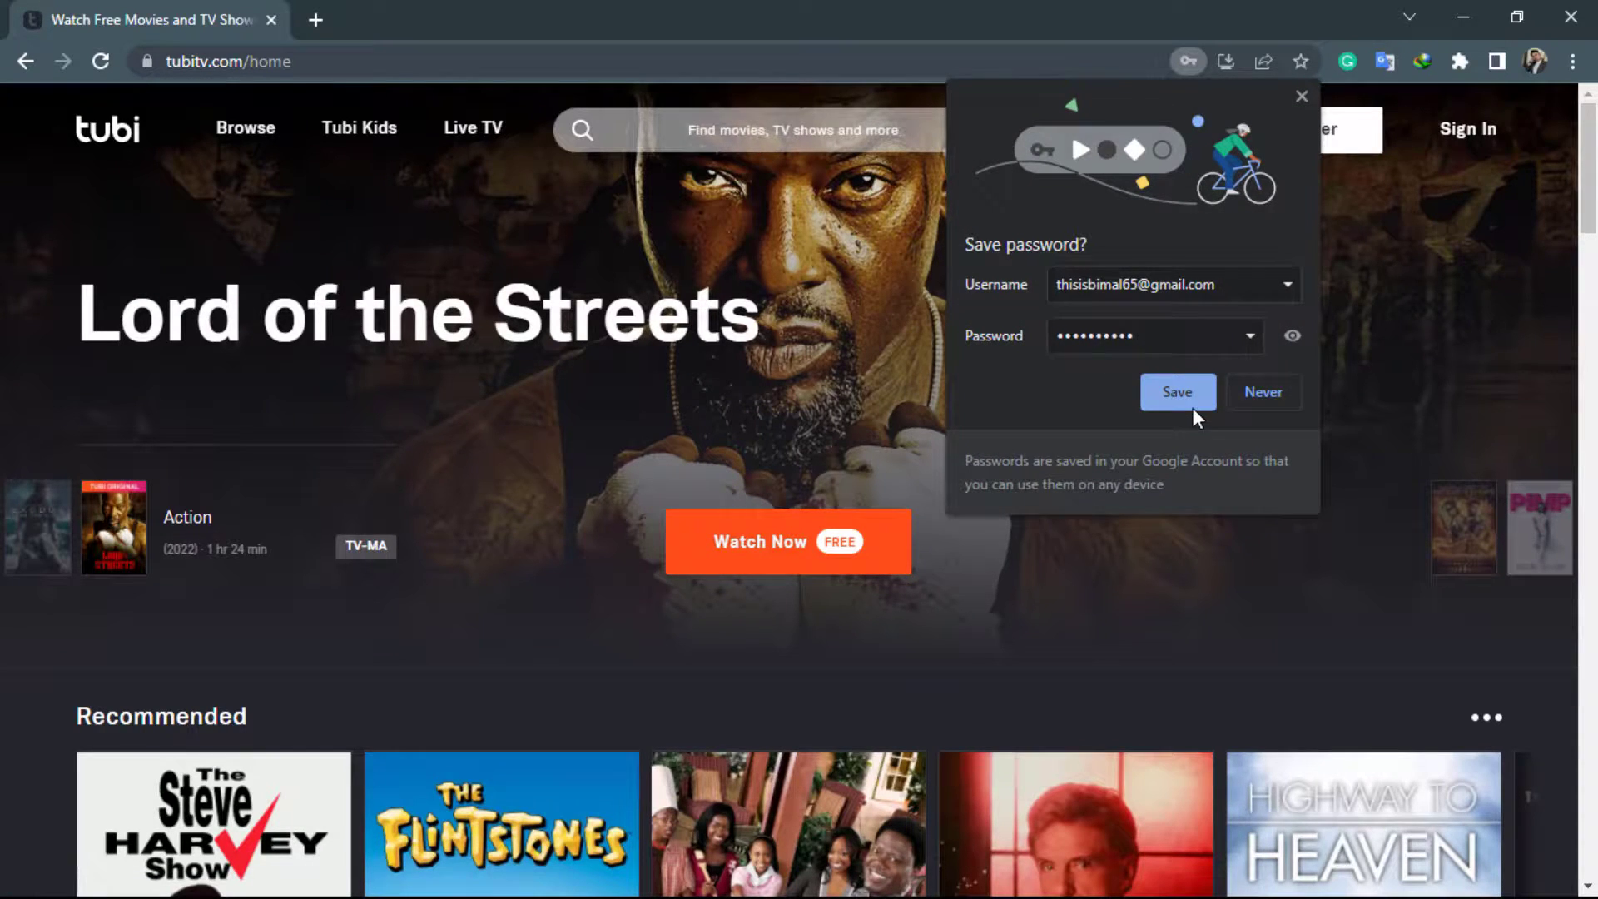
- Dismiss Chrome's save-password bubble and browse the signed-out homepage's Recommended and News rows
left_click(1191, 406)
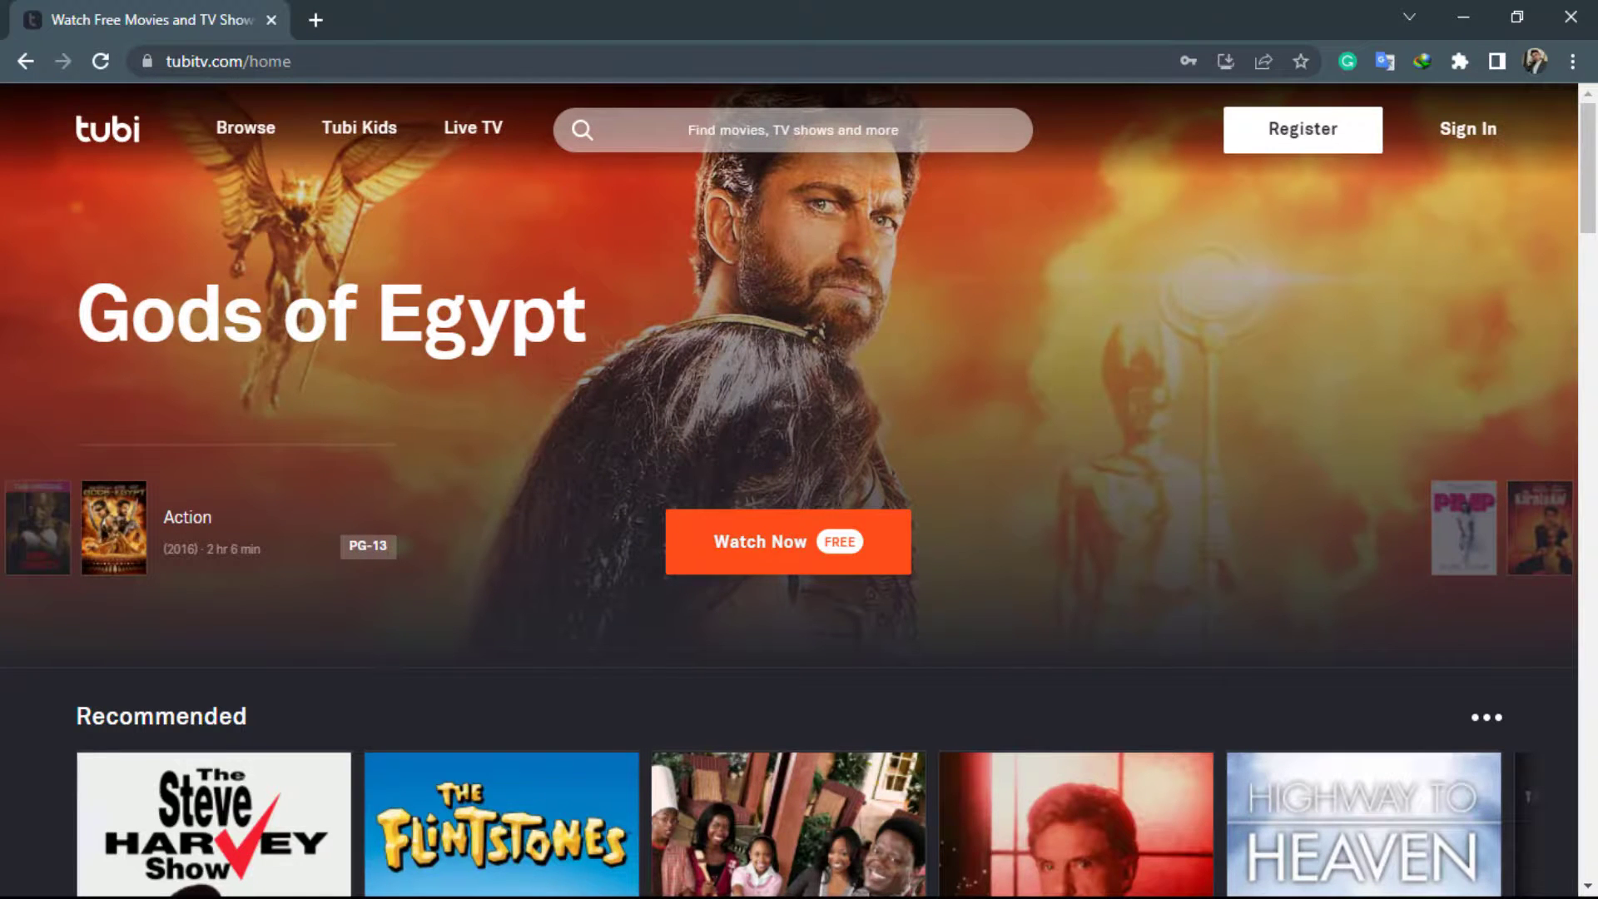
scroll(799, 489, "down", 5)
scroll(799, 489, "down", 6)
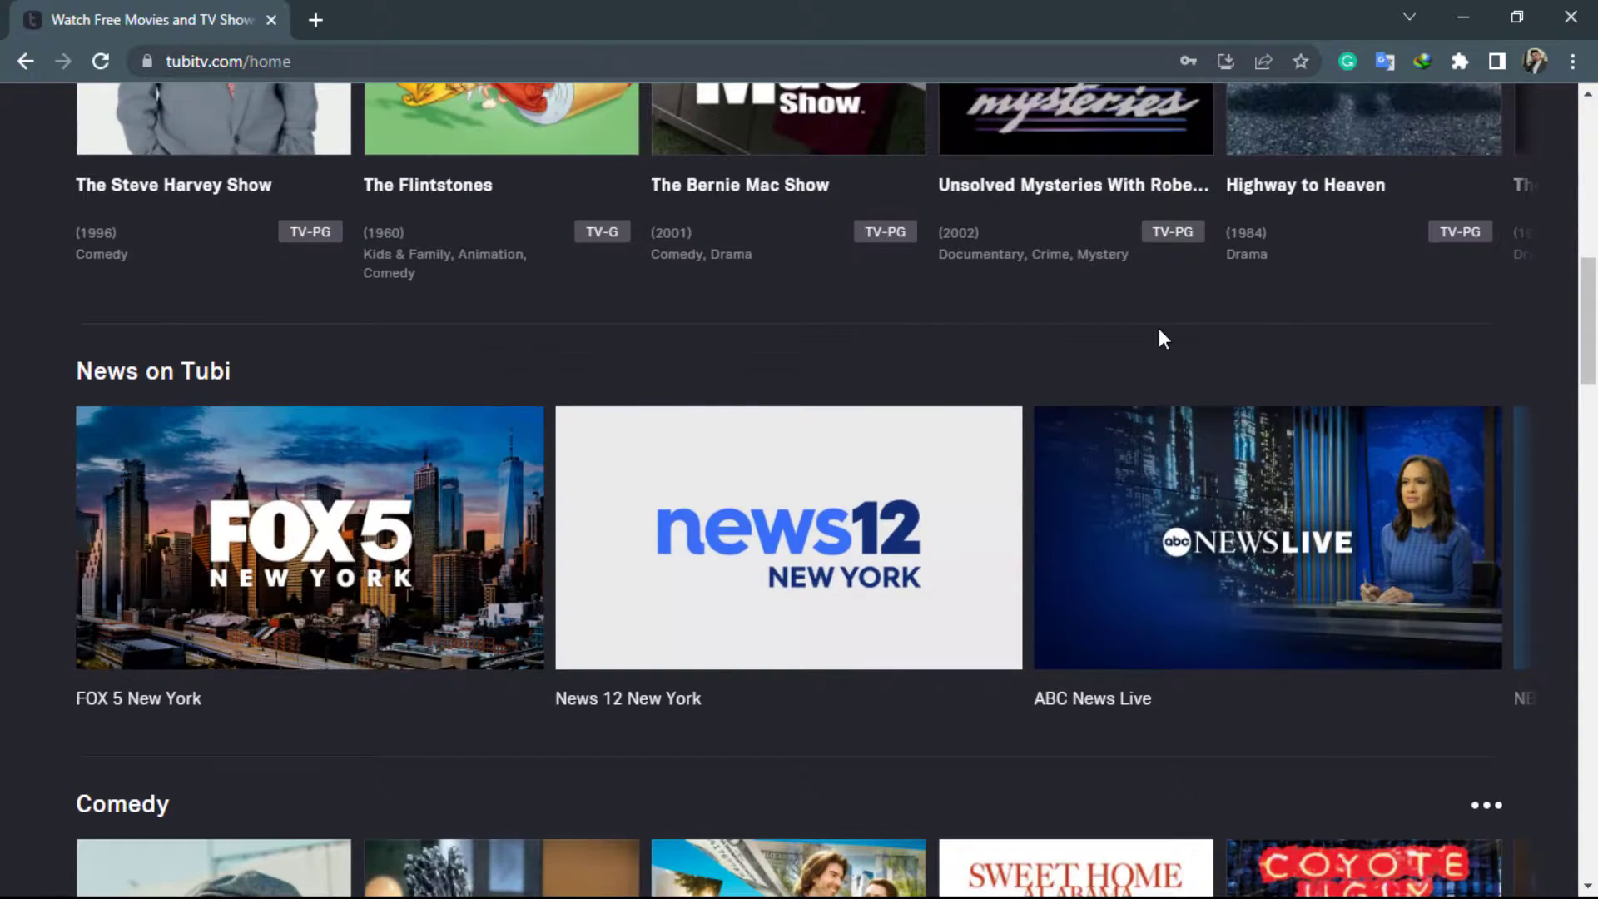
scroll(1159, 331, "up", 5)
scroll(1159, 331, "up", 5)
scroll(1159, 331, "down", 2)
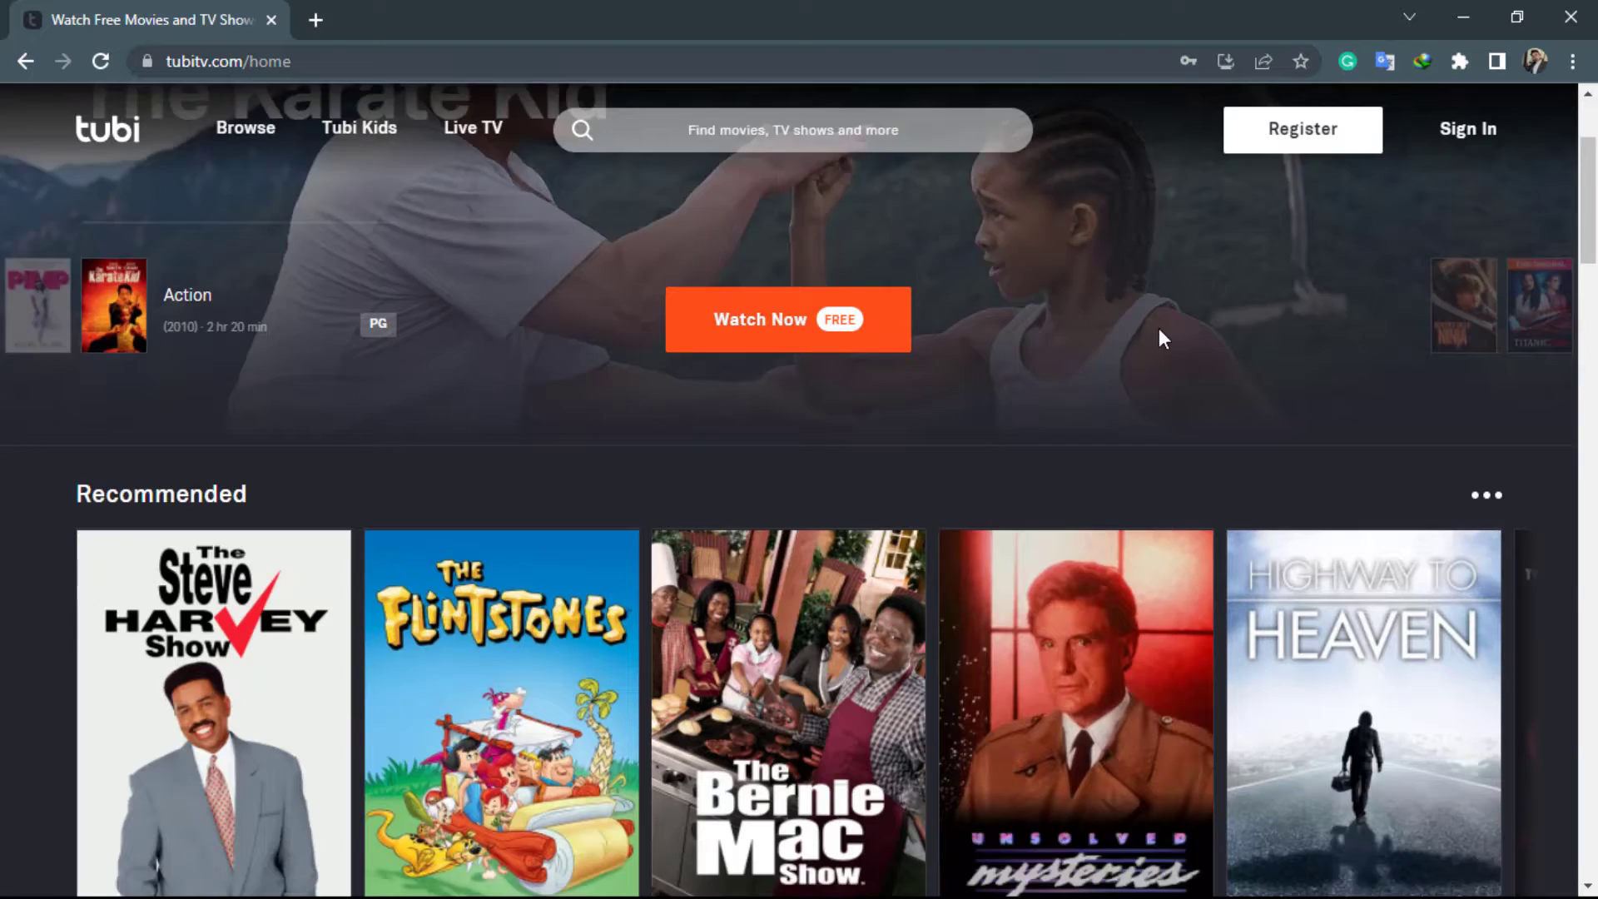
scroll(1158, 332, "down", 4)
scroll(1158, 332, "down", 3)
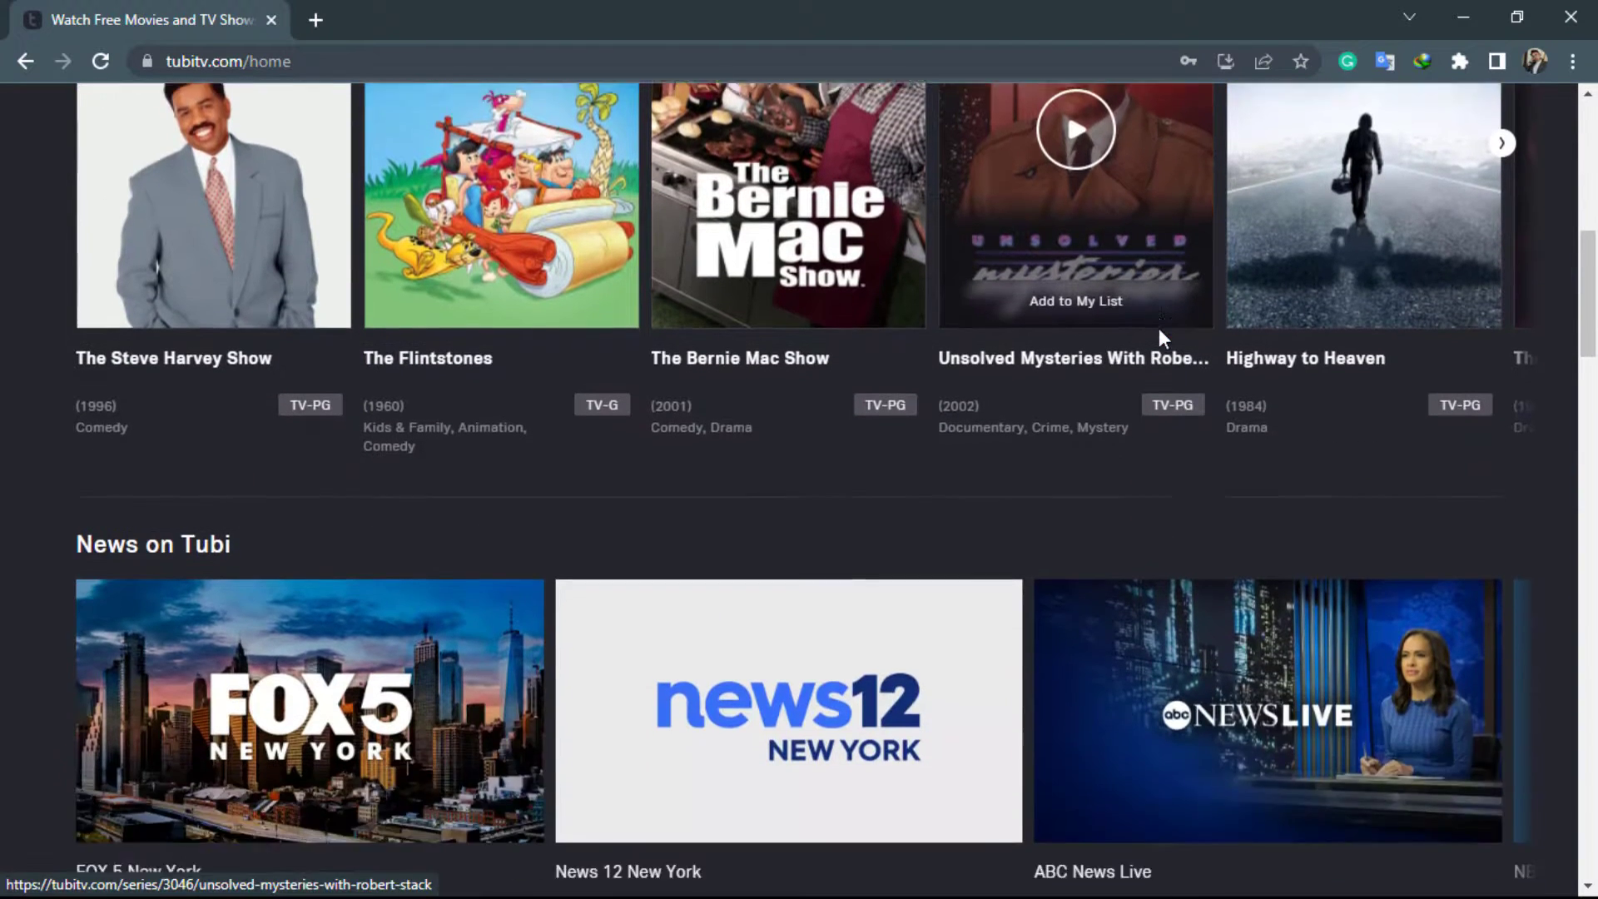
scroll(1161, 337, "down", 1)
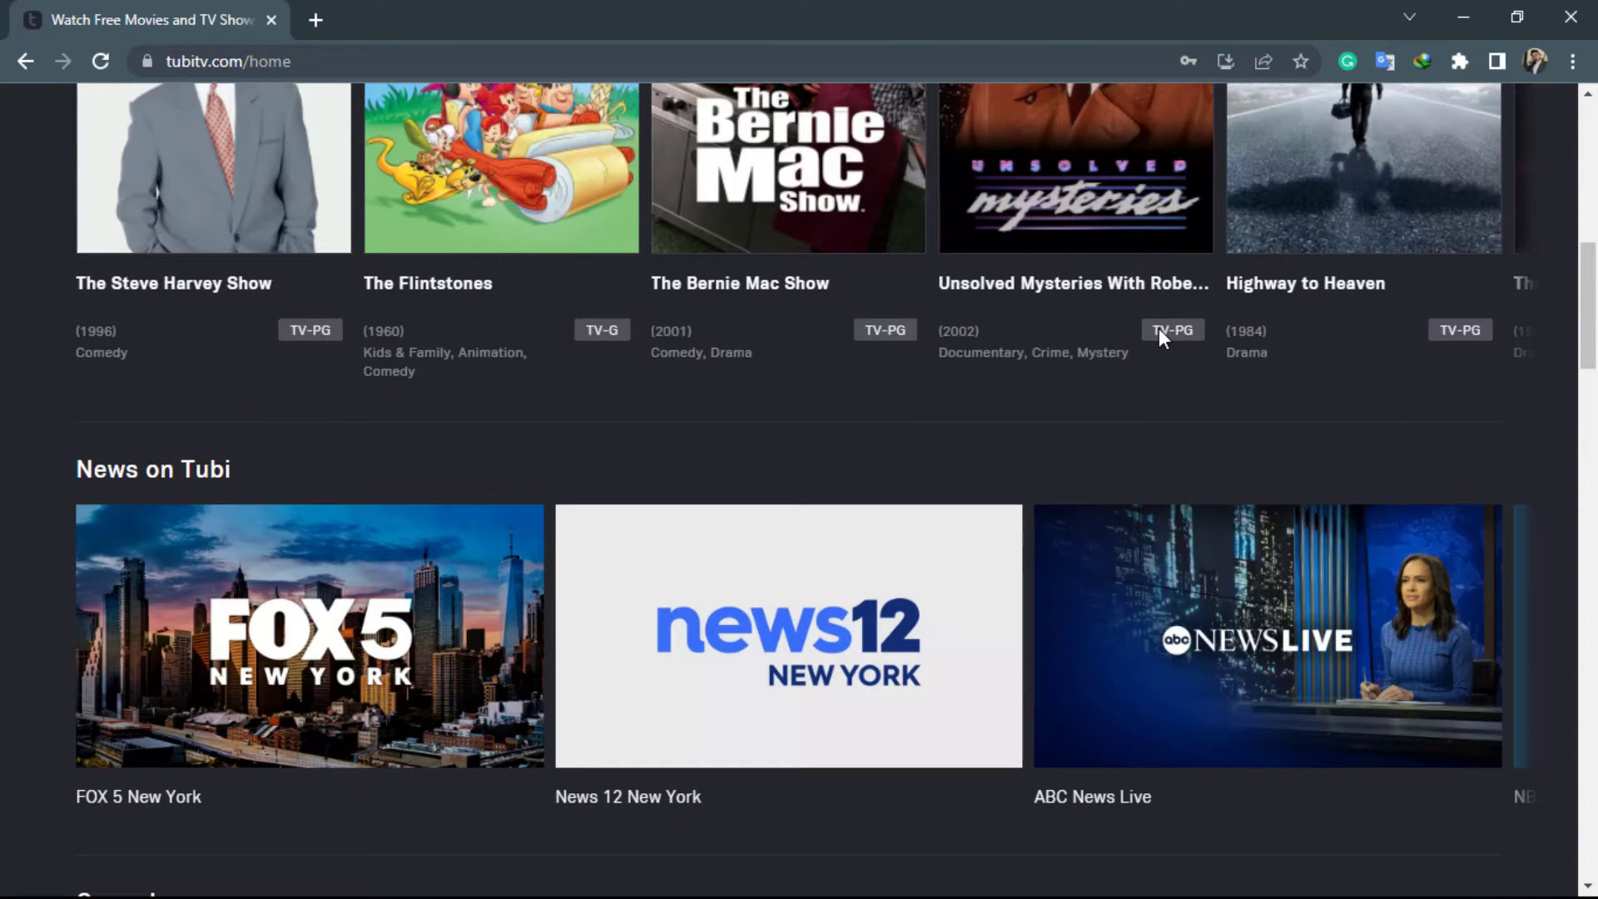